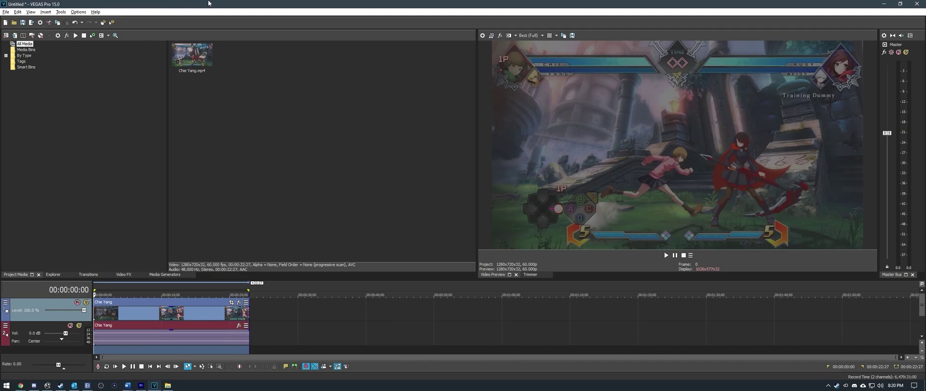
- Render the project to Untitled.mp4 using MAGIX HEVC/AAC MP4 with the YouTube template
left_click(6, 12)
left_click(29, 66)
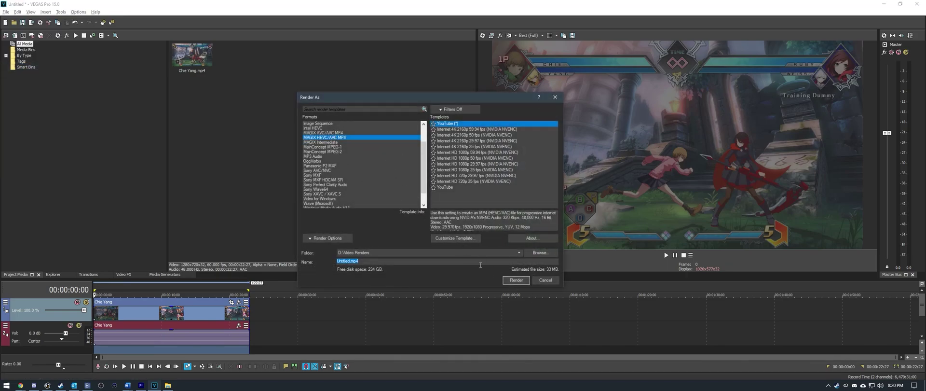
left_click(511, 281)
left_click(471, 222)
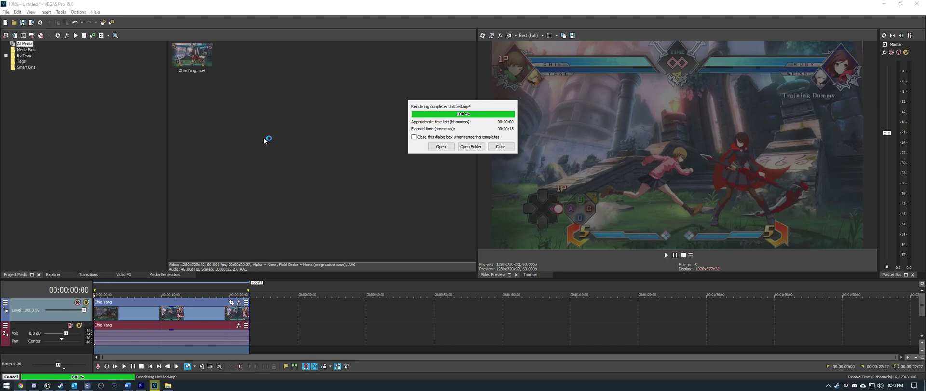
- Close the Rendering complete dialog
left_click(441, 148)
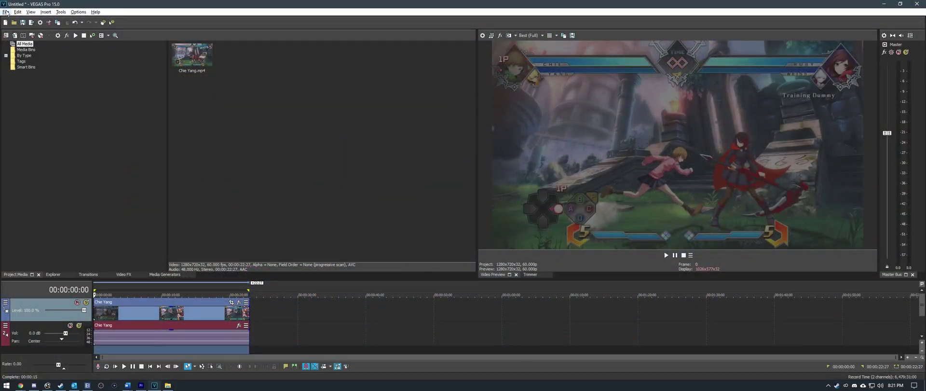
- Set the project's Resample mode to Disable resample in Project Properties
left_click(6, 12)
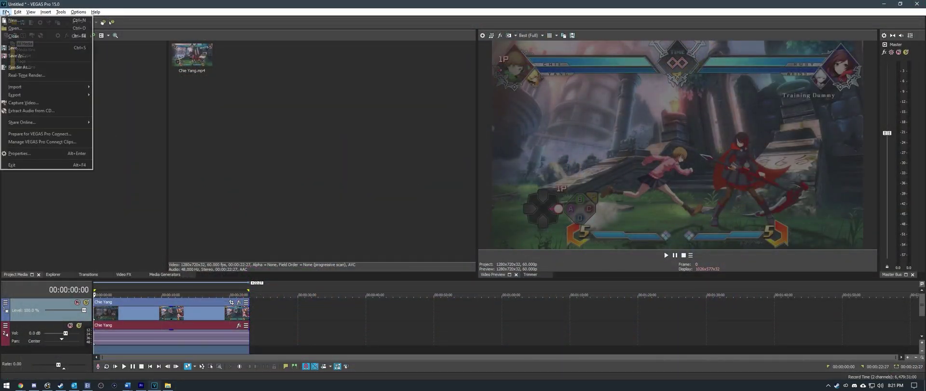
left_click(36, 153)
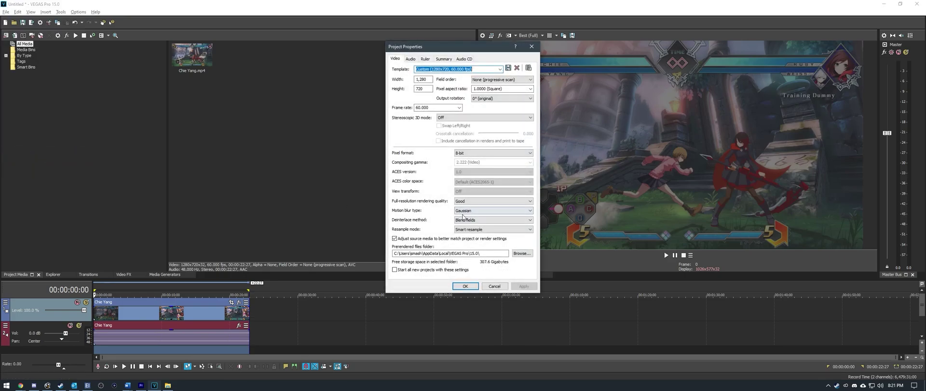
left_click(475, 230)
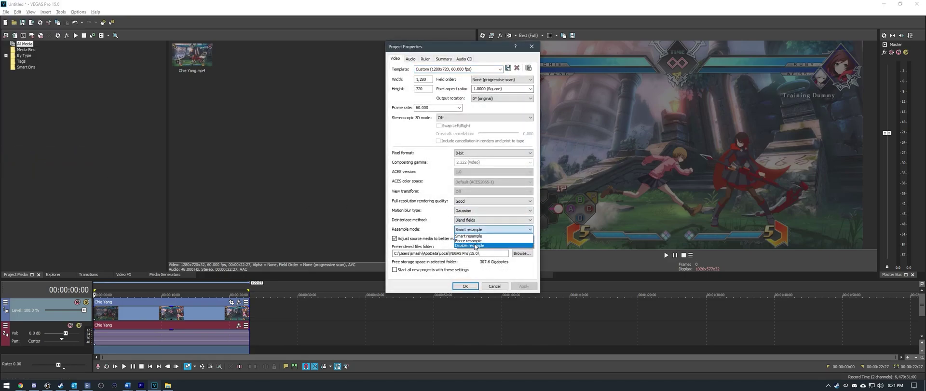
left_click(476, 245)
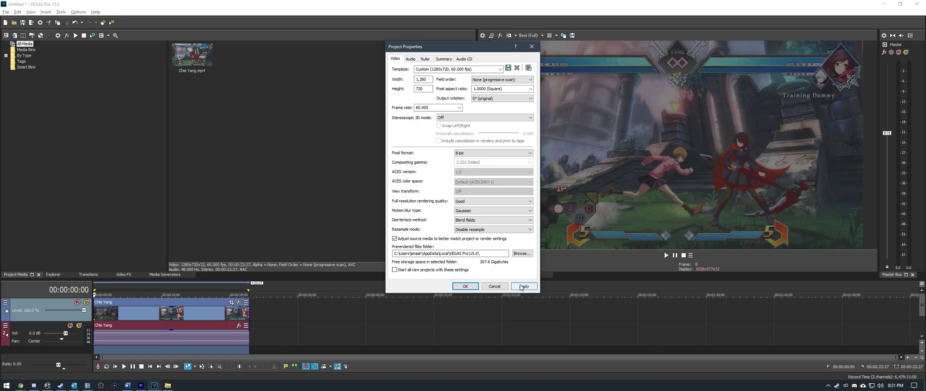
left_click(454, 284)
- Re-render Untitled.mp4 with resampling disabled and open the finished video
left_click(6, 12)
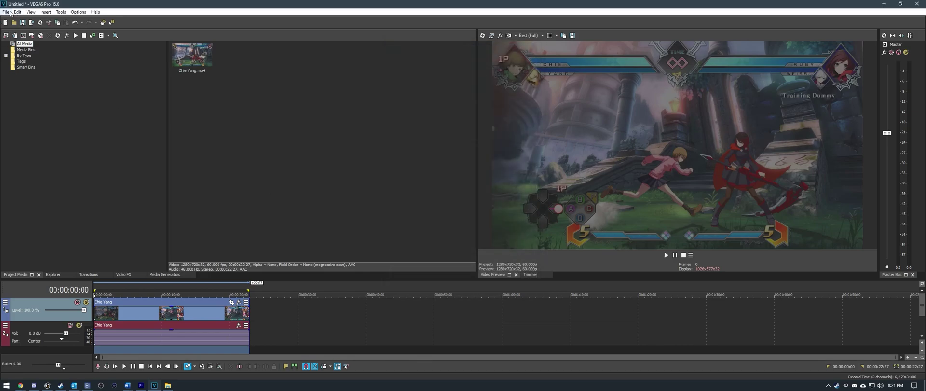
left_click(54, 67)
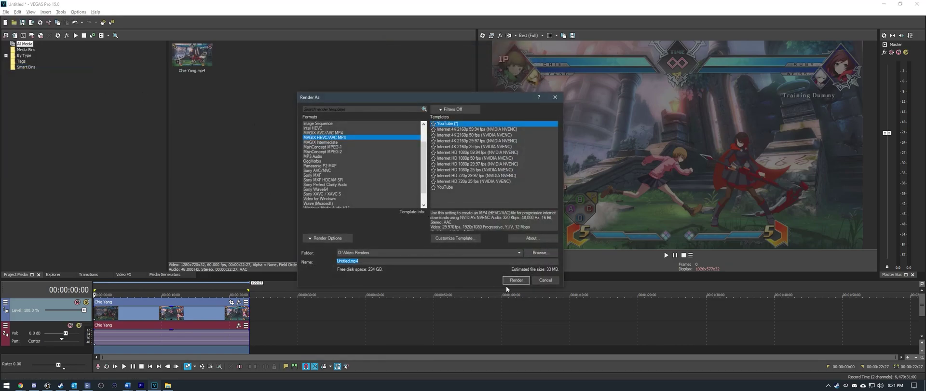
left_click(505, 279)
left_click(475, 222)
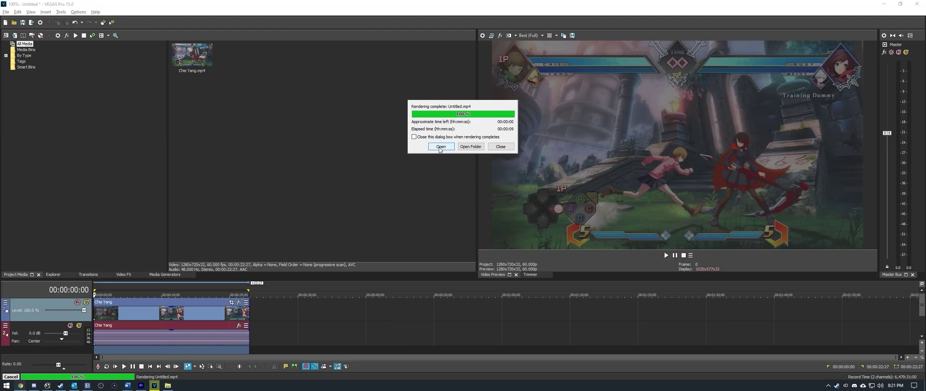
left_click(440, 146)
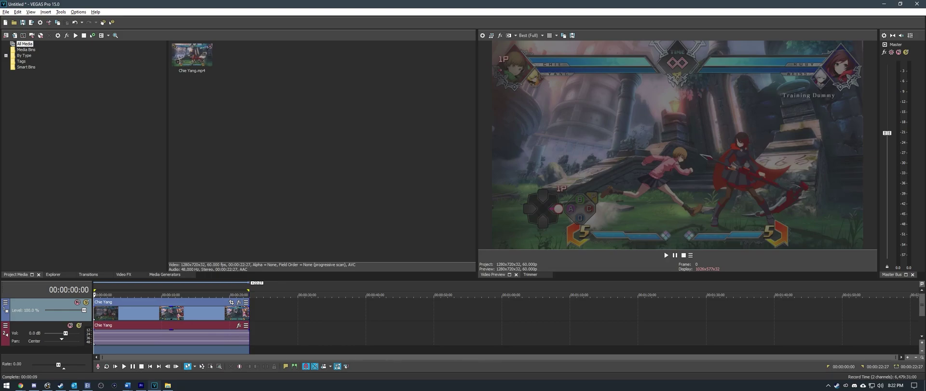
- Click the empty Project Media area to return to the VEGAS project
left_click(197, 175)
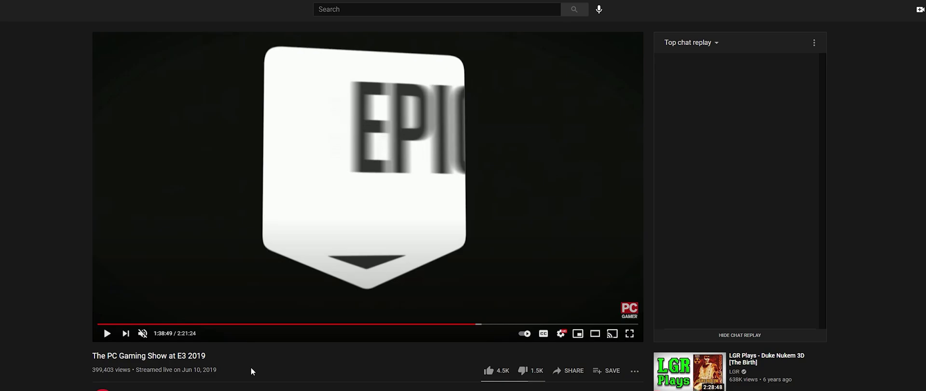
- Play the PC Gaming Show E3 2019 video from 1:38:49
key("space")
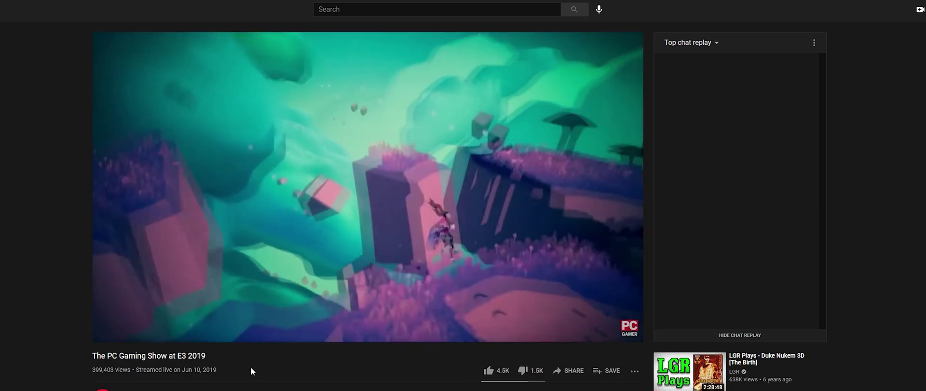
- Pause at 1:39:20 on the ghosted, doubled blocks, then resume playback
key("space")
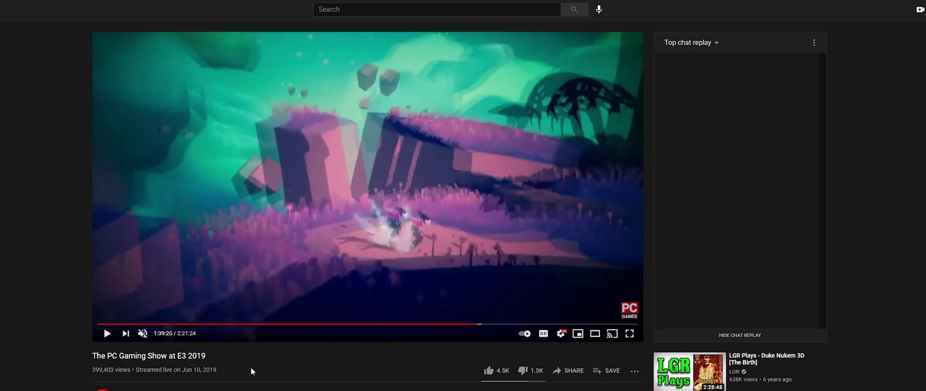
key("space")
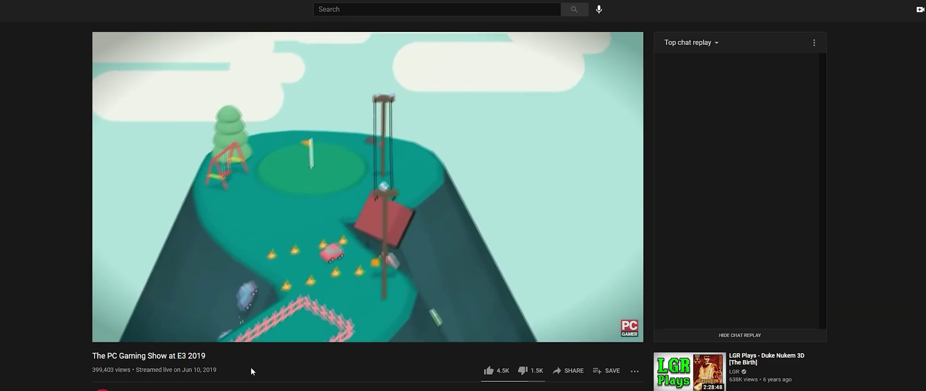
- Pause the video at 1:40:05 on The Sojourn trailer
key("space")
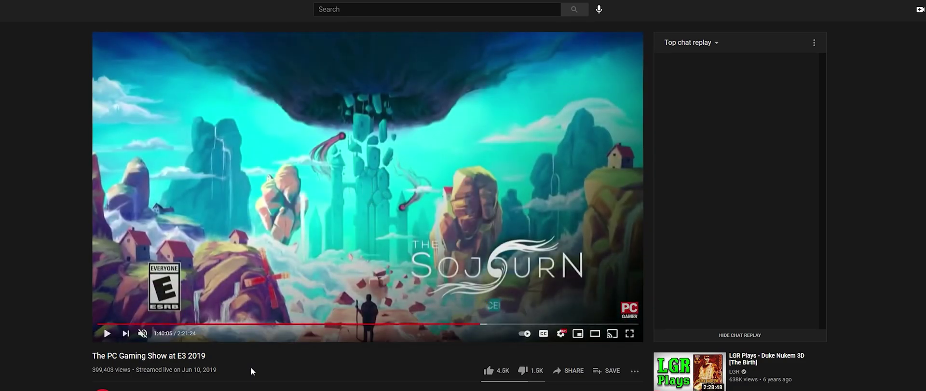